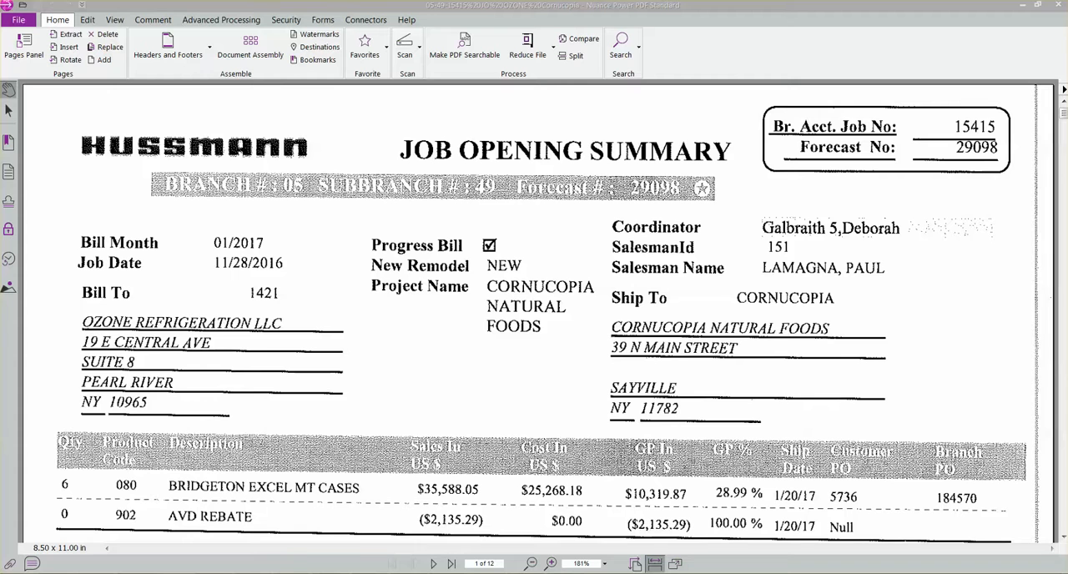
Switch to the Hussmann Product Configurator and select quote file Q17151D0004001 in job file J17151D0004
left_click(99, 538)
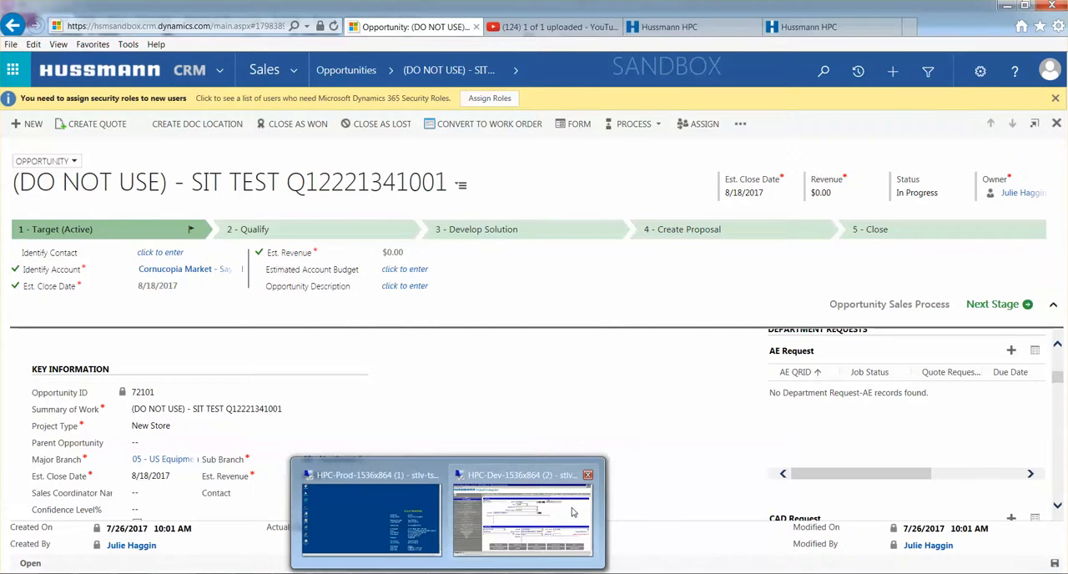
left_click(570, 417)
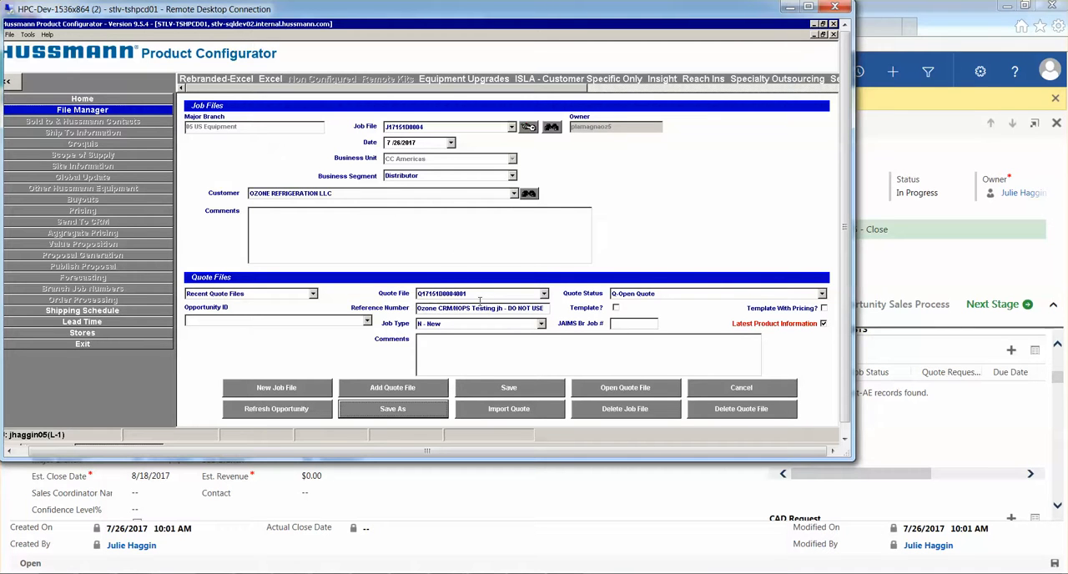
left_click(543, 294)
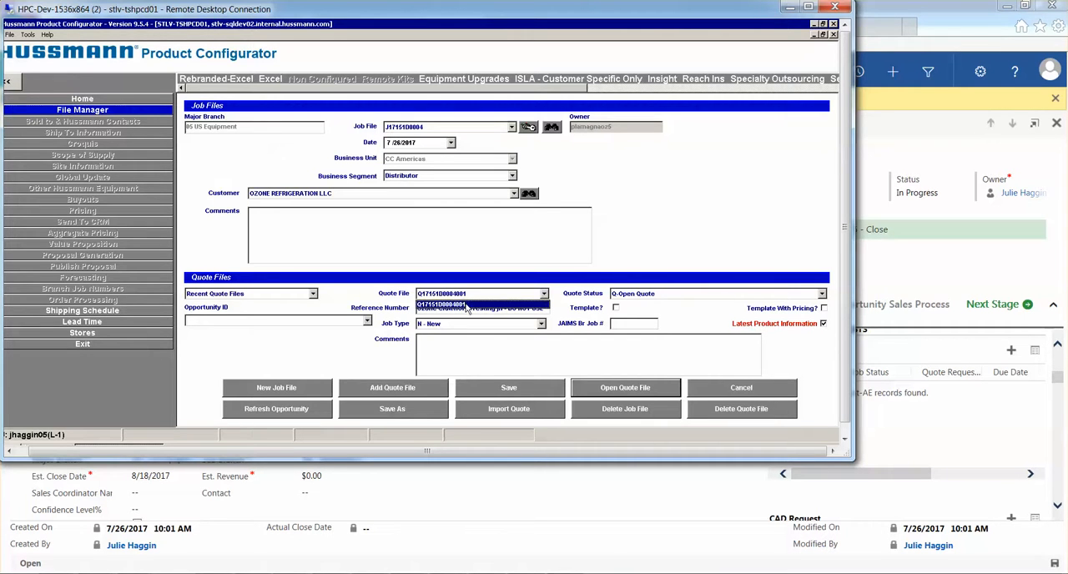
left_click(544, 293)
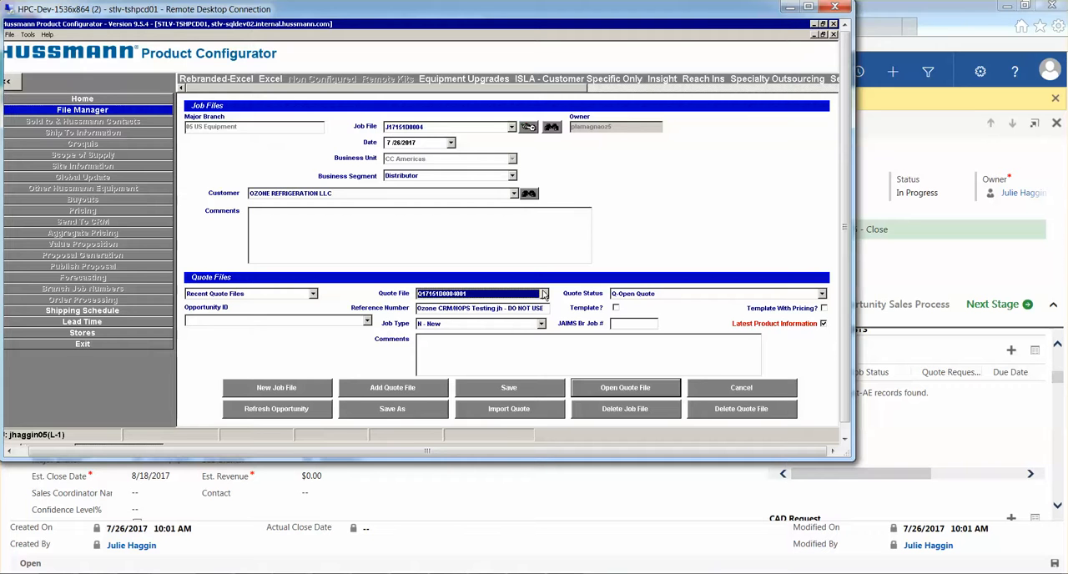
Save the quote file as a new quote with suffix 002 in the same job file, linked to opportunity 72101
left_click(393, 408)
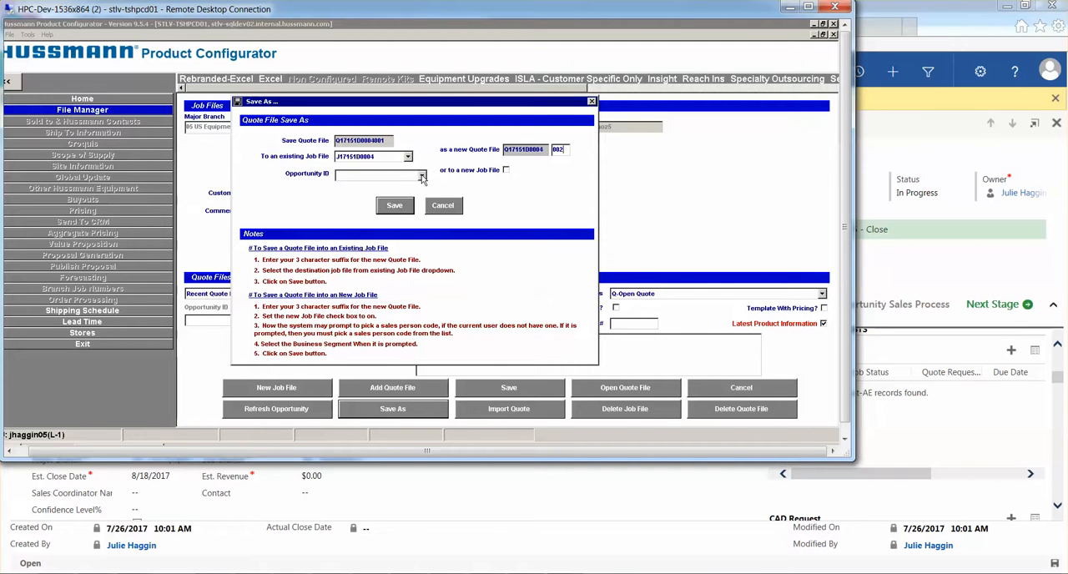
left_click(421, 177)
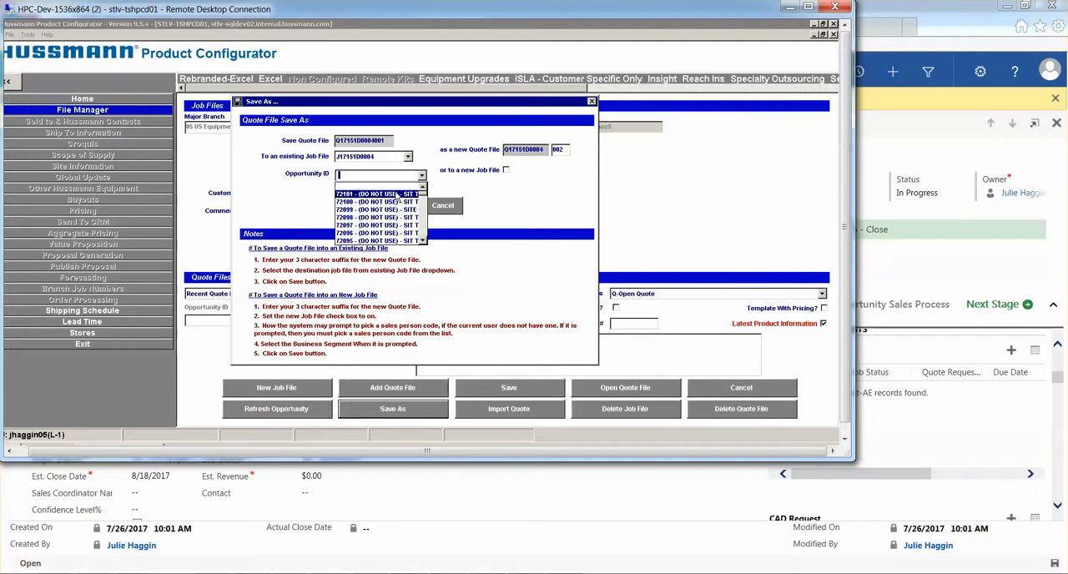
left_click(396, 195)
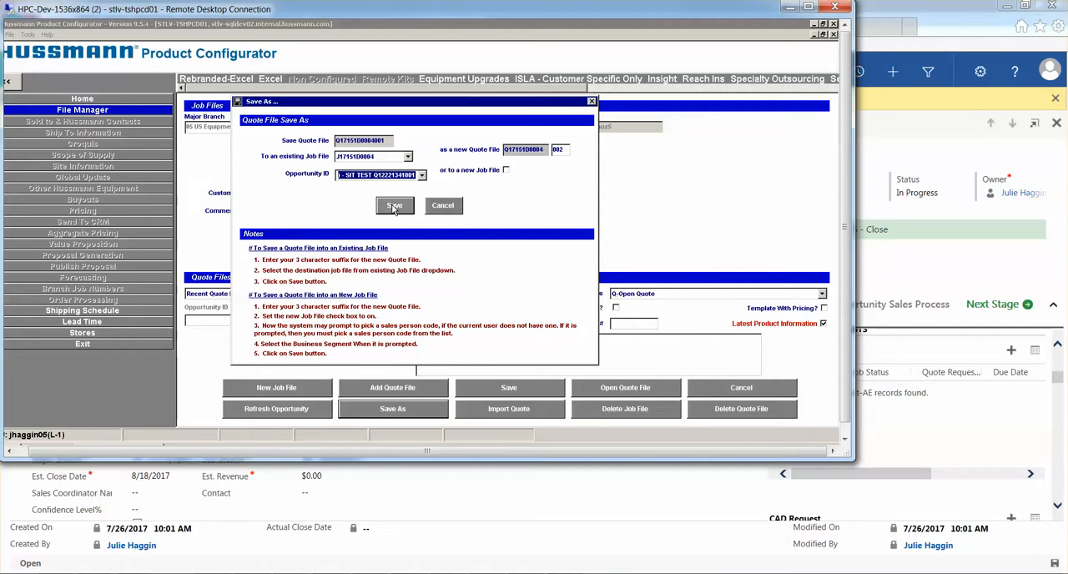
left_click(395, 206)
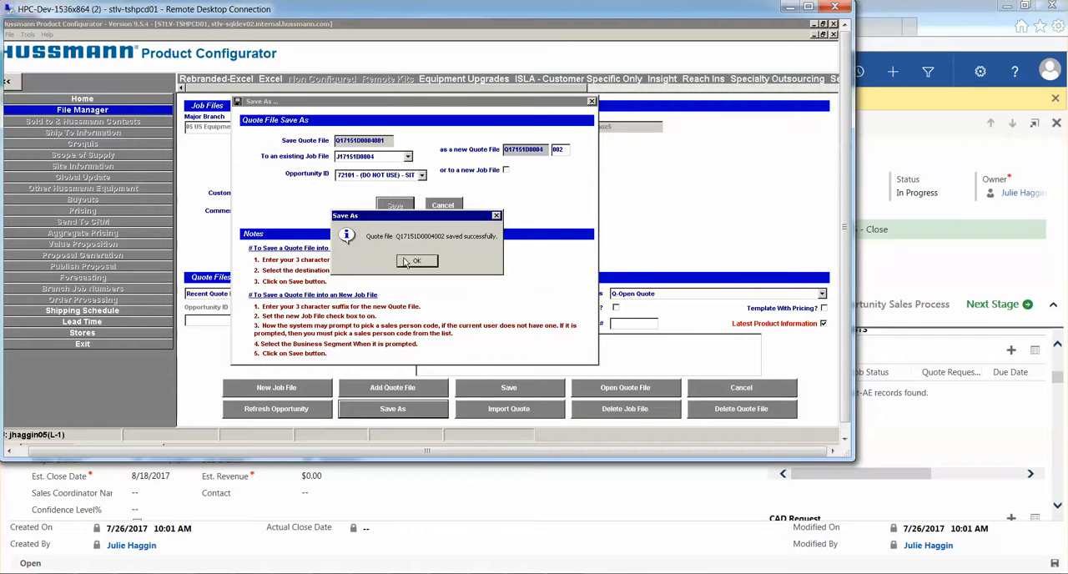
left_click(407, 262)
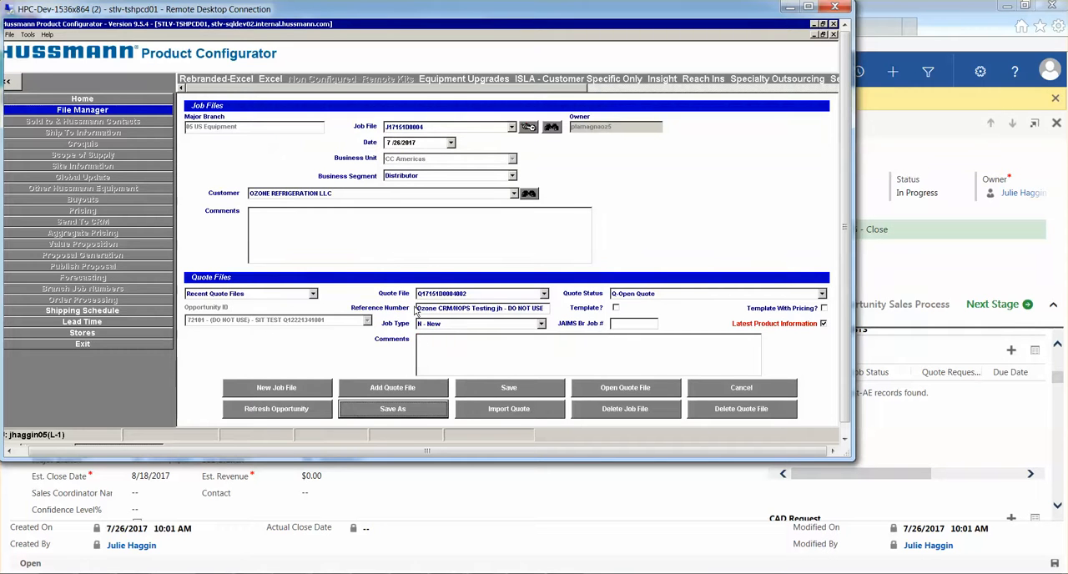
Set the new quote's reference number to "Cornucopia Market - HOPS SIT jh" and save it
left_click(417, 308)
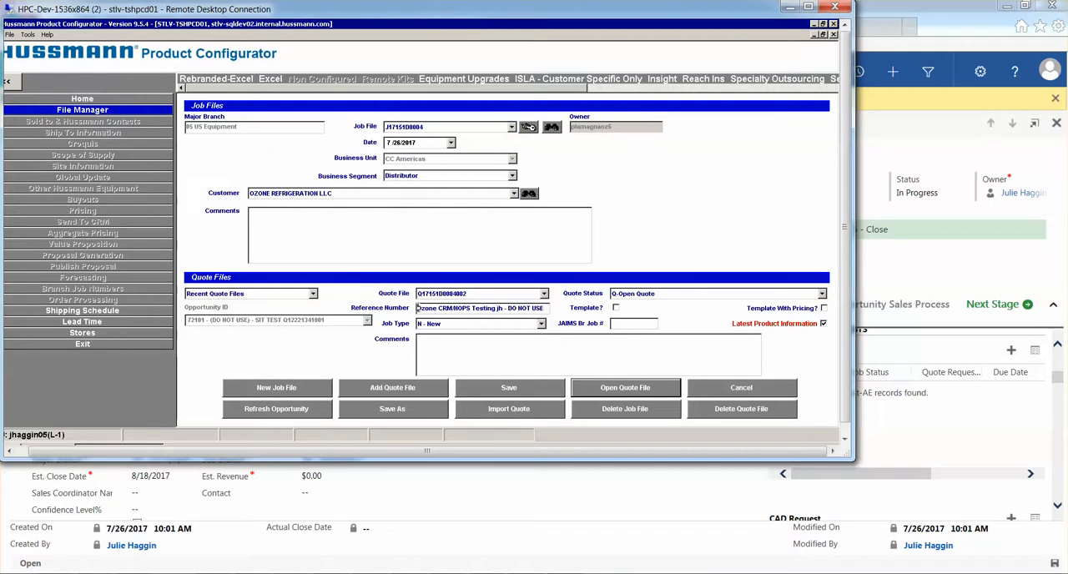
left_click_drag(417, 308, 559, 309)
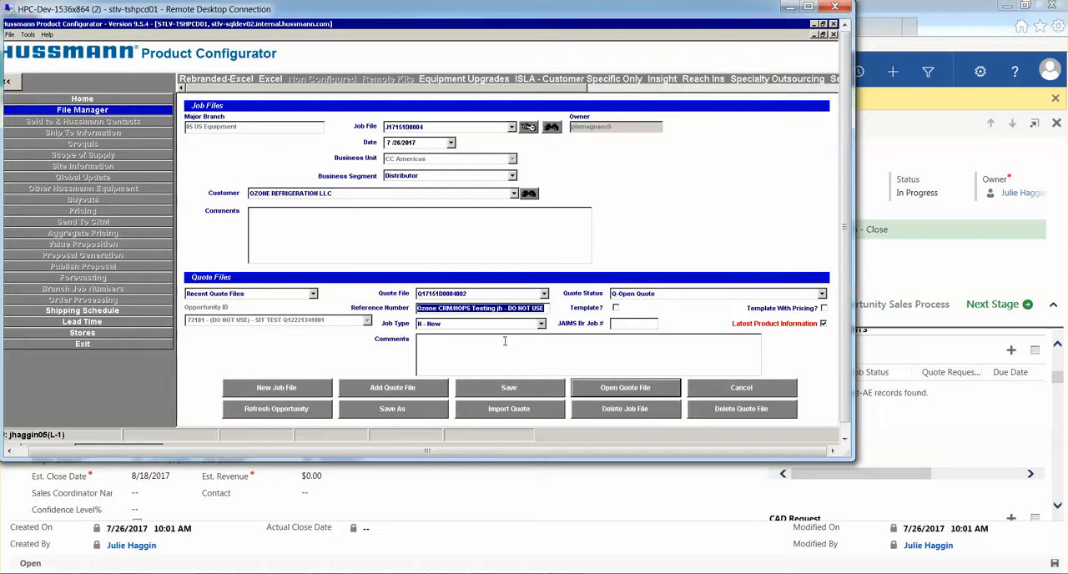
type("Corn")
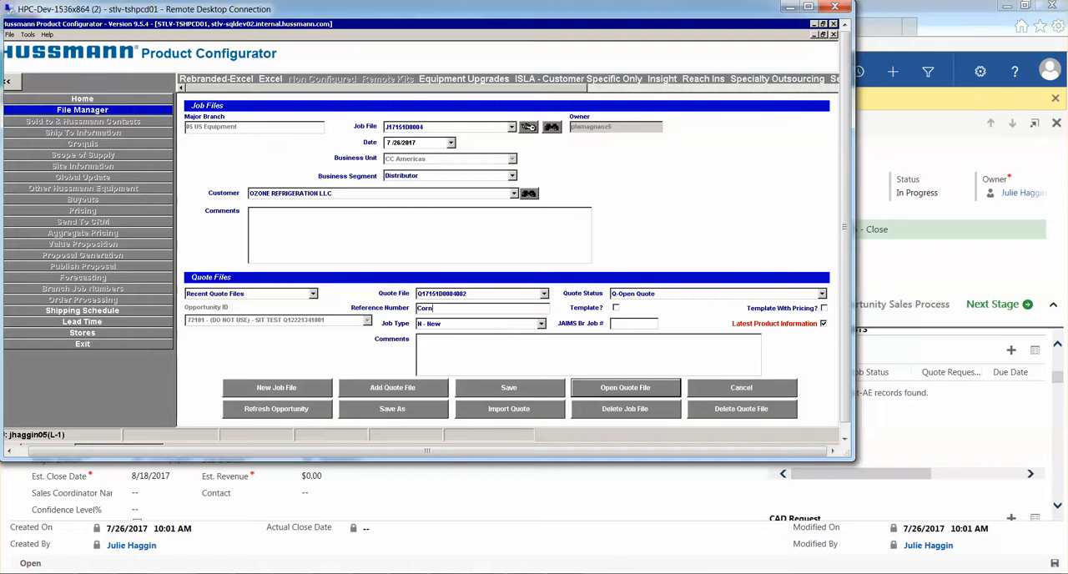
type("ucopia Market - HOPS SIT jh")
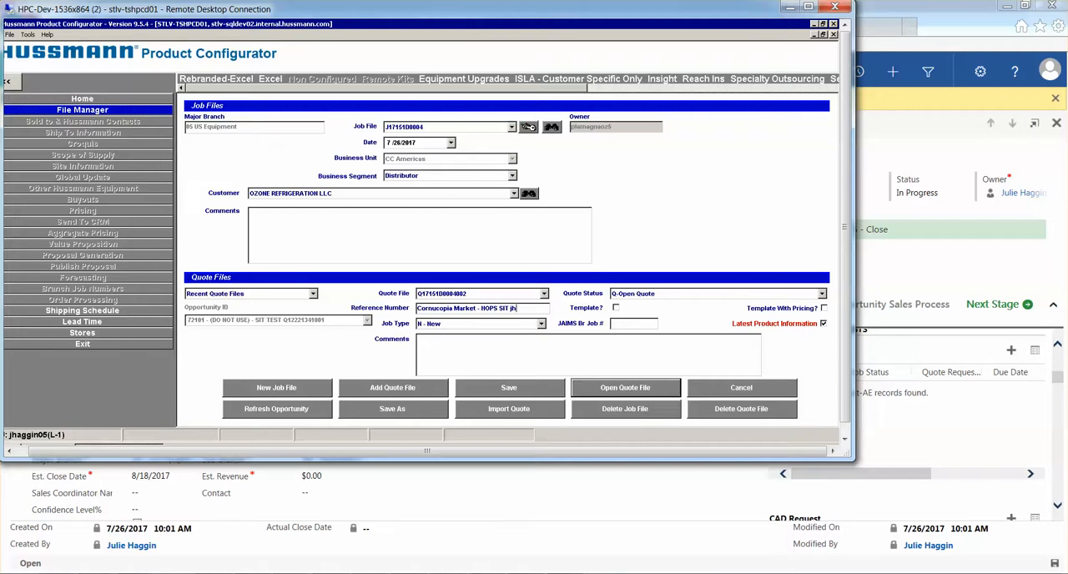
left_click(507, 389)
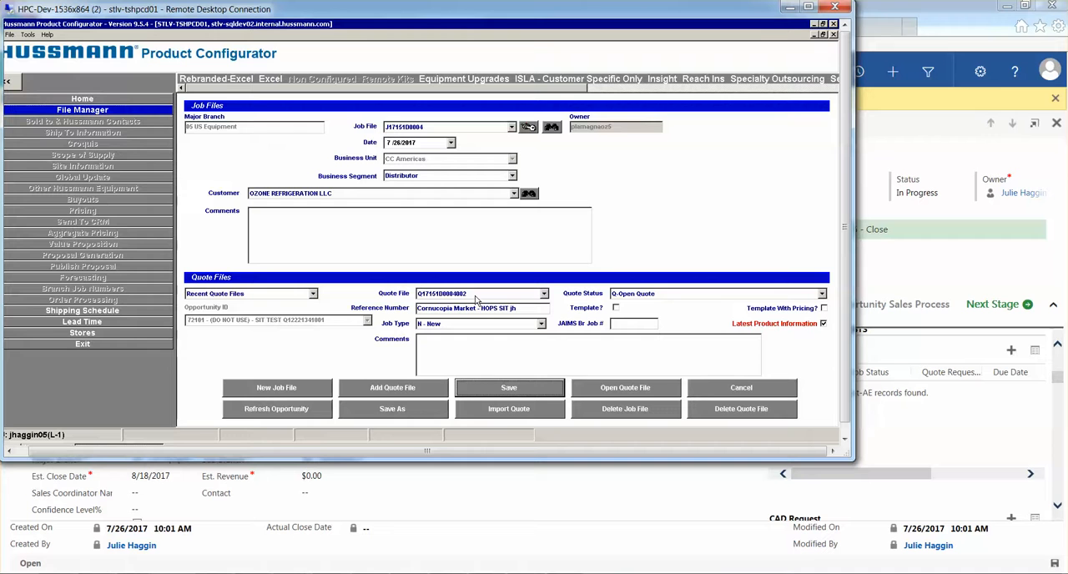
Open the 002 quote file and choose CORNUCOPIA as the store in its ship-to information
left_click(618, 389)
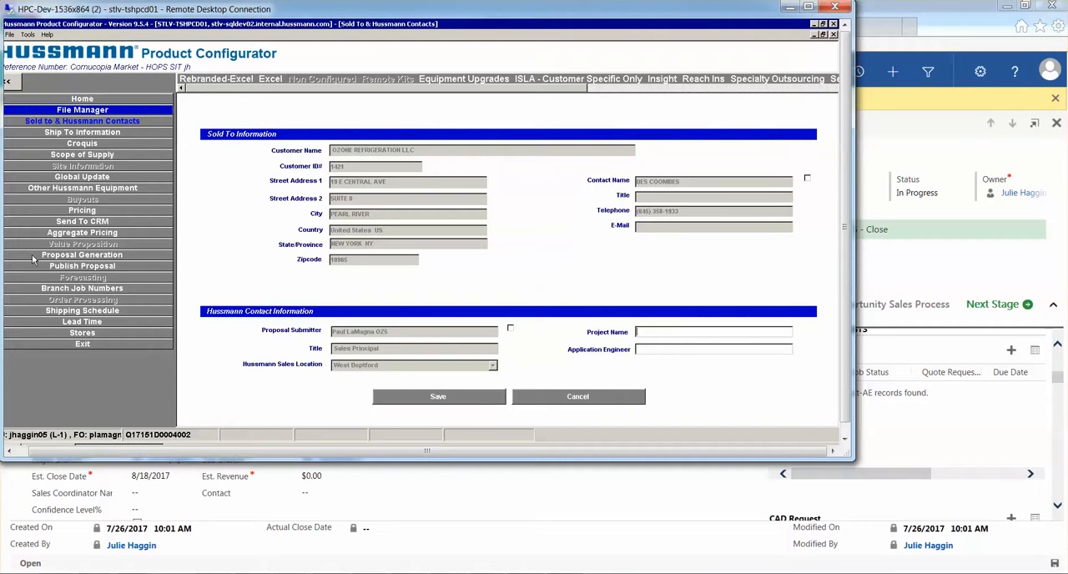
left_click(116, 136)
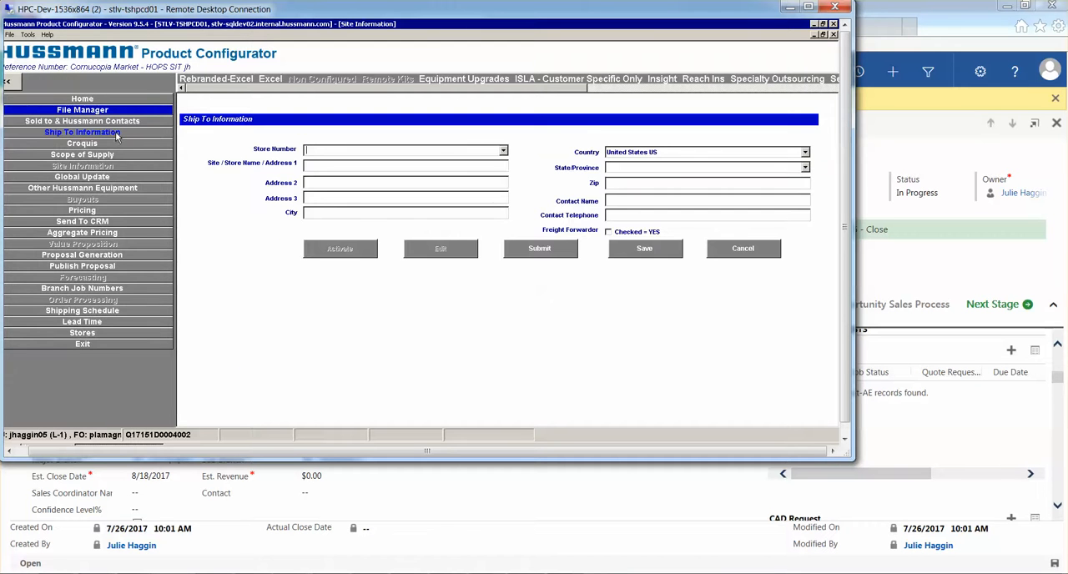
left_click(503, 151)
left_click(504, 216)
left_click_drag(504, 215, 504, 215)
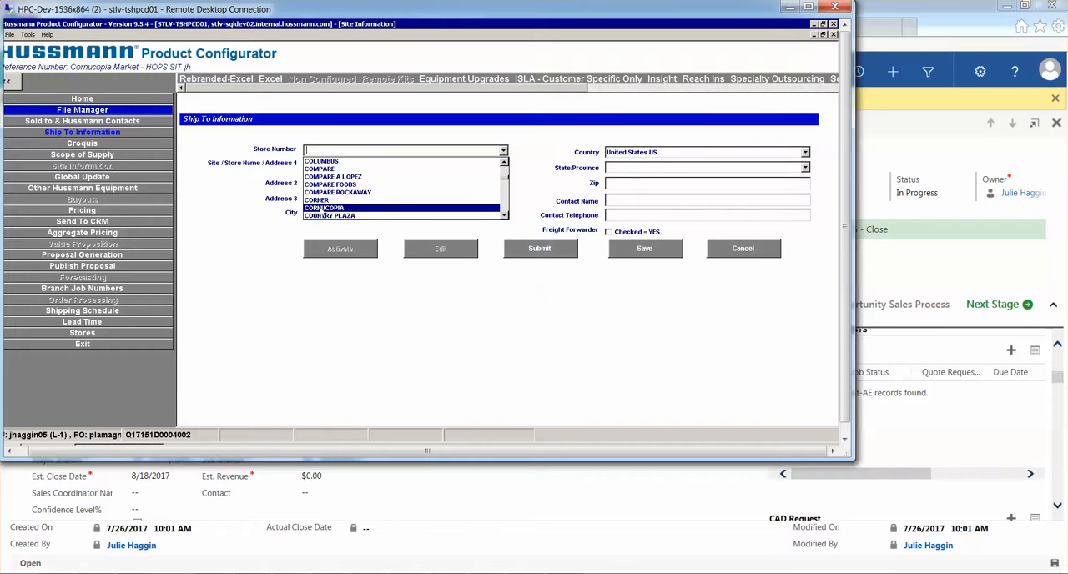
left_click(321, 210)
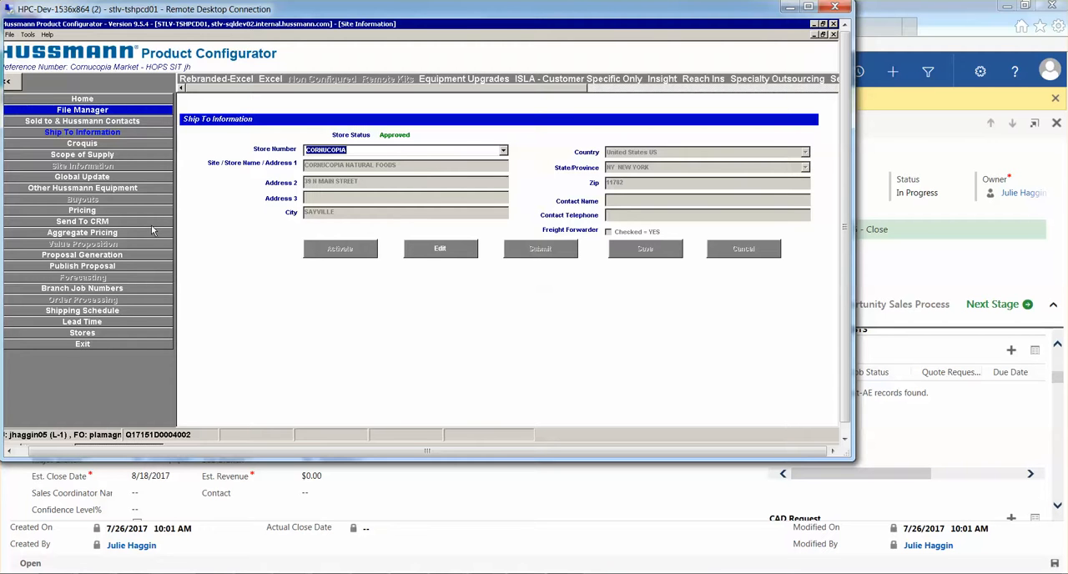
View the quote's price details by model, with the Department column widened to show the full names
left_click(82, 211)
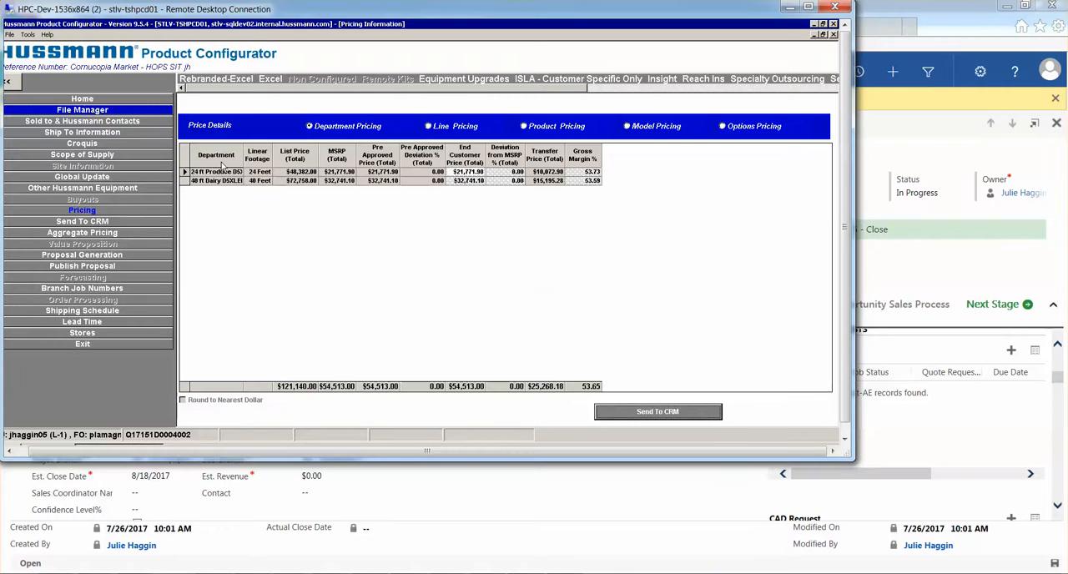
left_click_drag(246, 149, 314, 149)
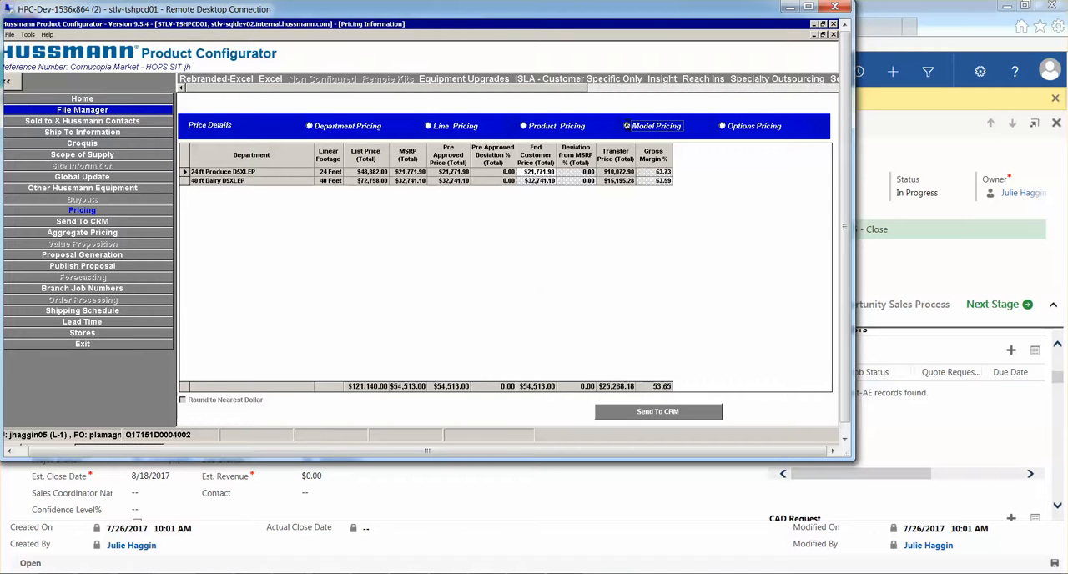
left_click(627, 126)
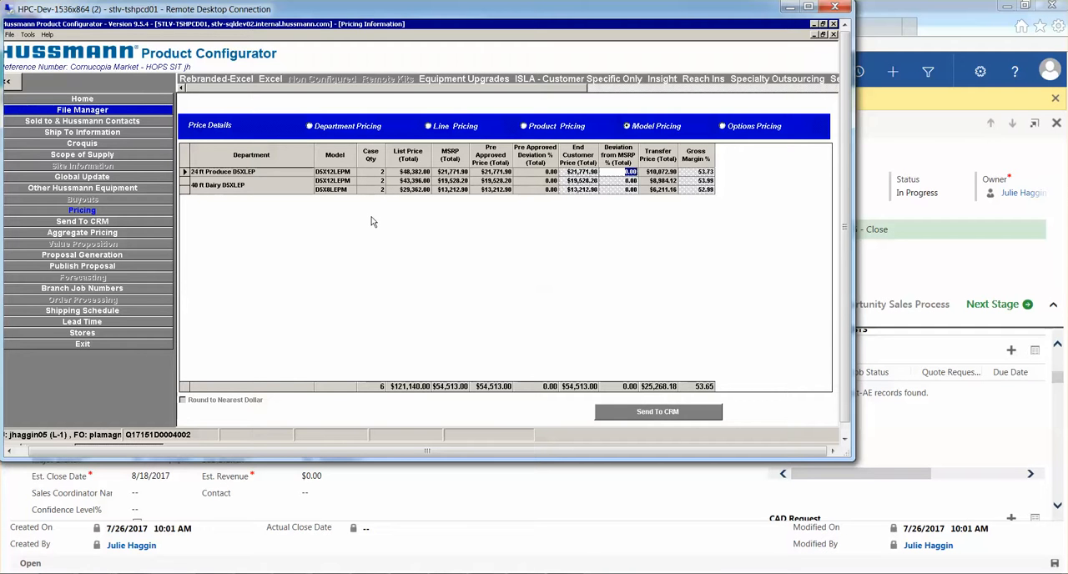
Validate the quote's case and kit lines and send them to CRM
left_click(81, 222)
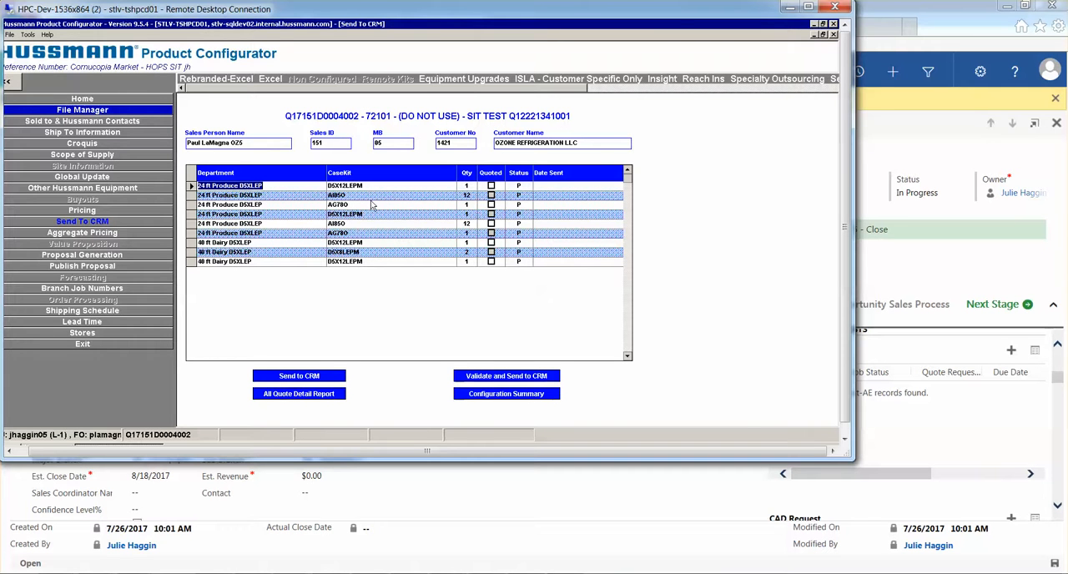
left_click(514, 377)
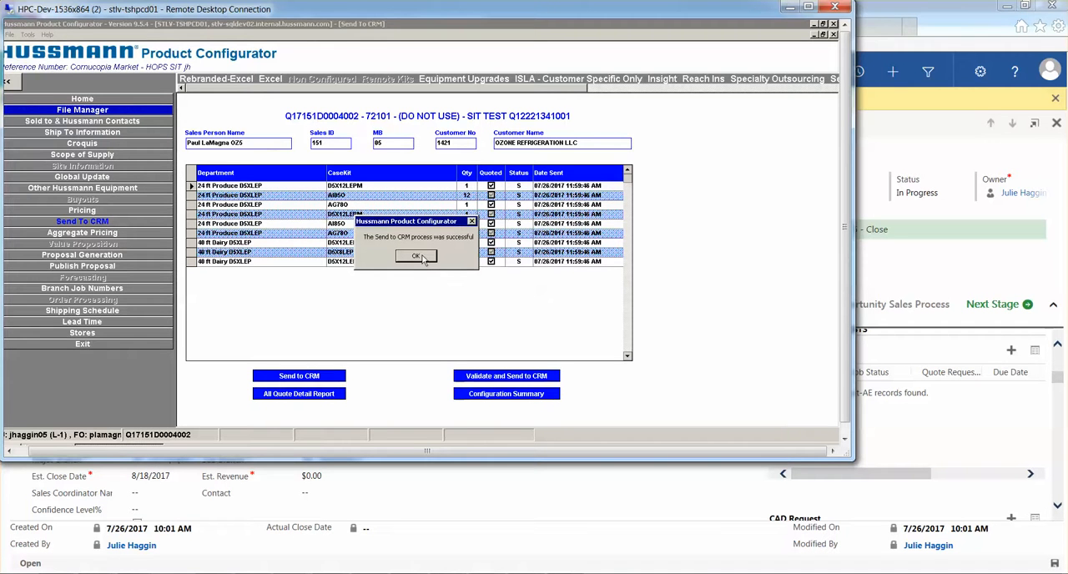
left_click(416, 256)
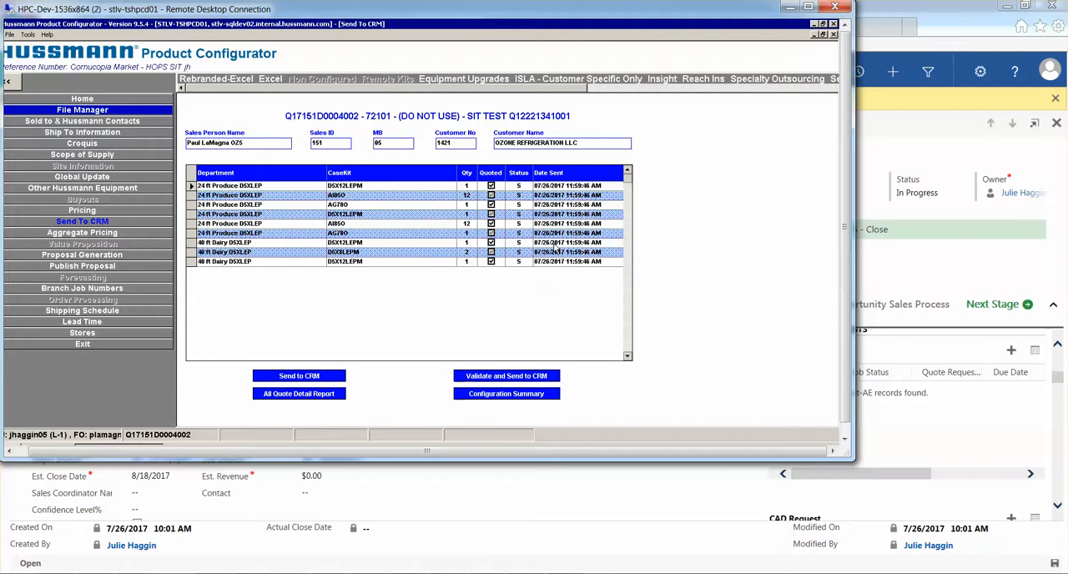
Switch to the CRM opportunity, change its summary of work to "(DO NOT USE) - SIT TEST Q17151D0004002" and save it
left_click(461, 487)
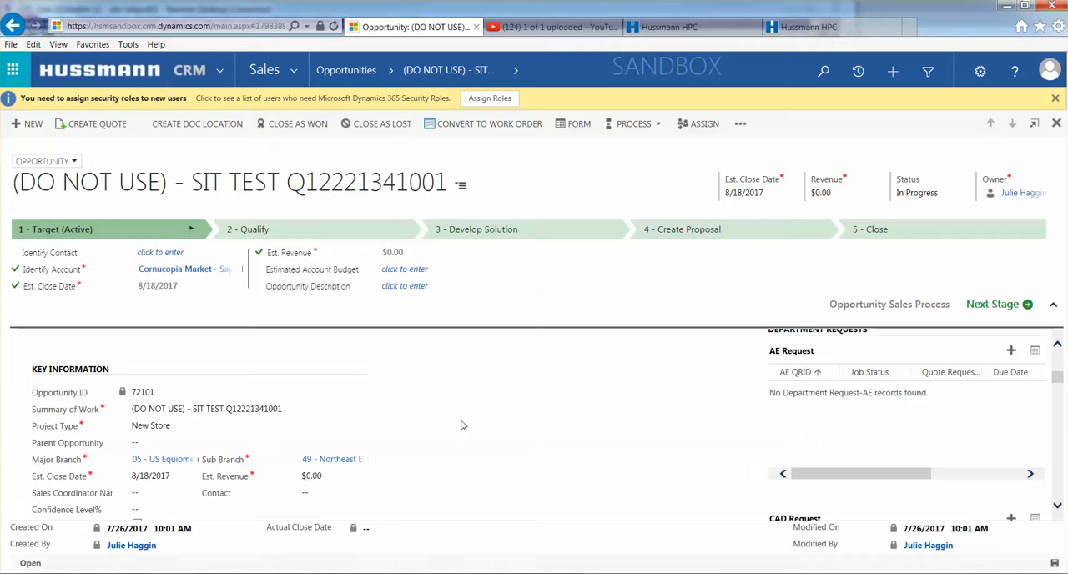
left_click(265, 410)
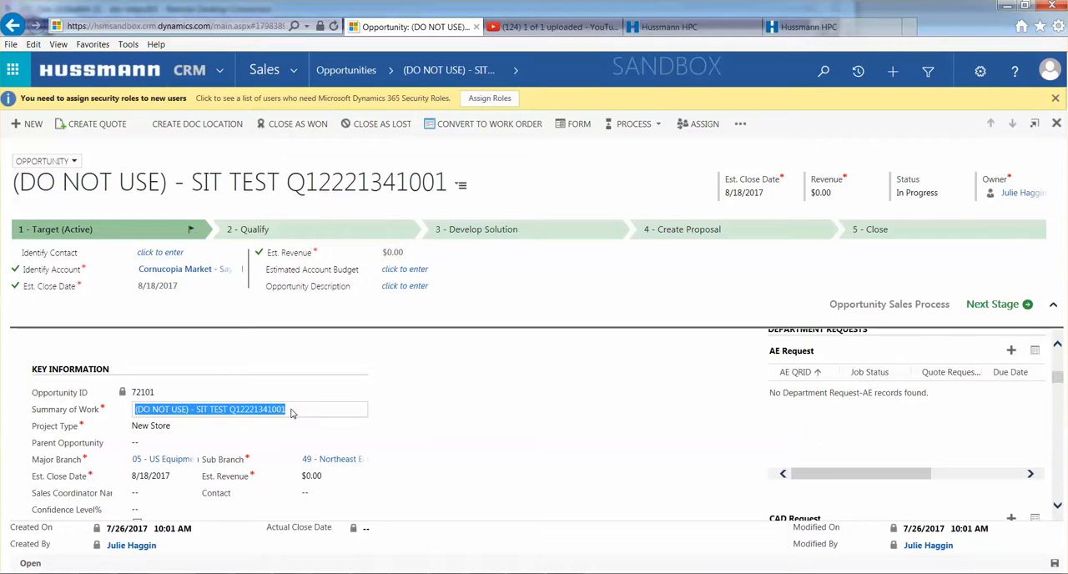
left_click(291, 410)
key("BackSpace")
key("BackSpace")
key("BackSpace")
key("BackSpace")
key("BackSpace")
key("BackSpace")
key("BackSpace")
key("BackSpace")
key("BackSpace")
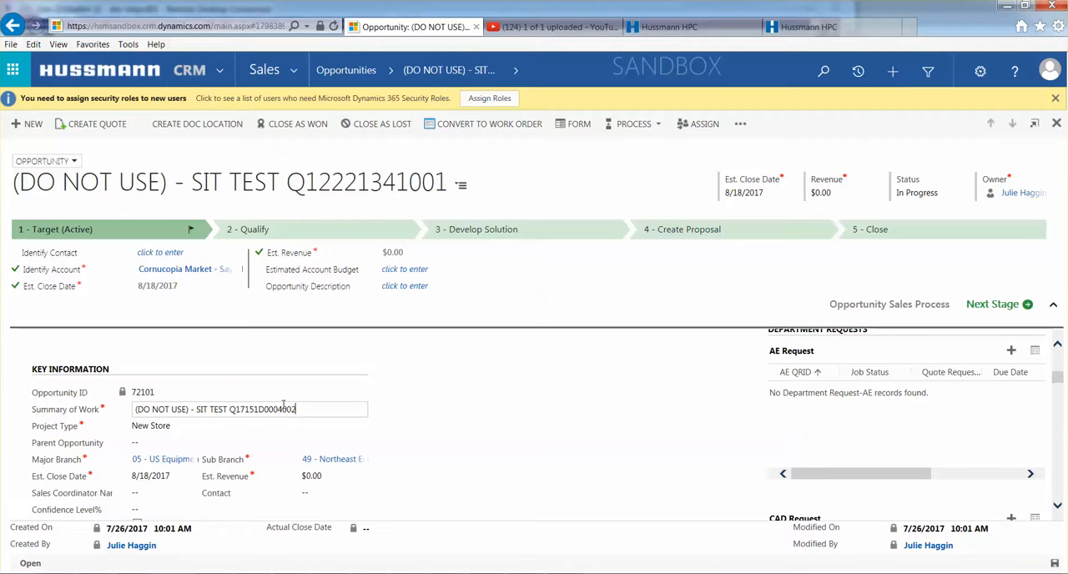
left_click(431, 391)
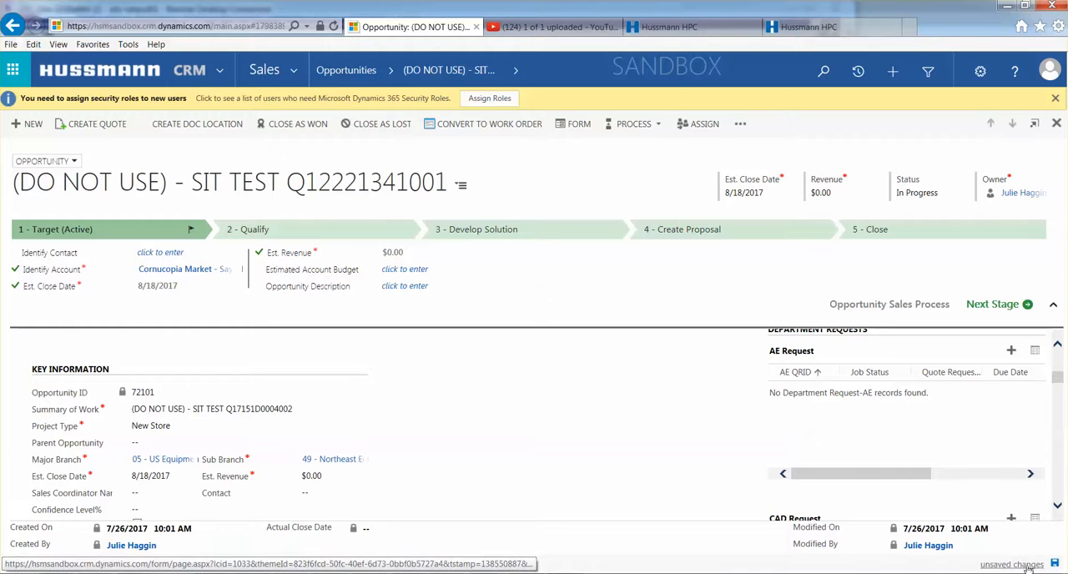
left_click(1056, 564)
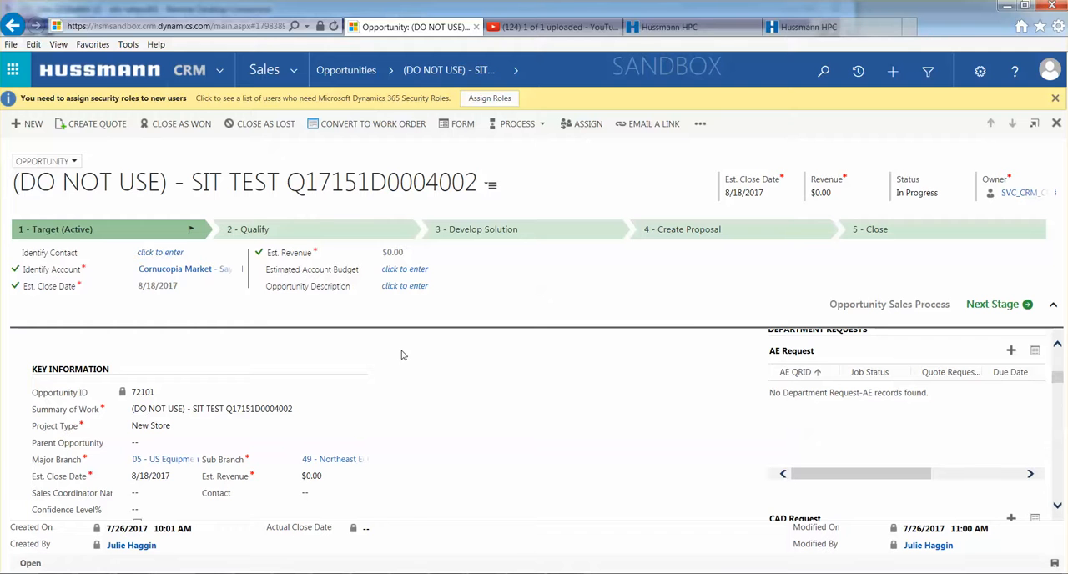
Reload the CRM opportunity page, resending the submitted information and retrying the load
key("F5")
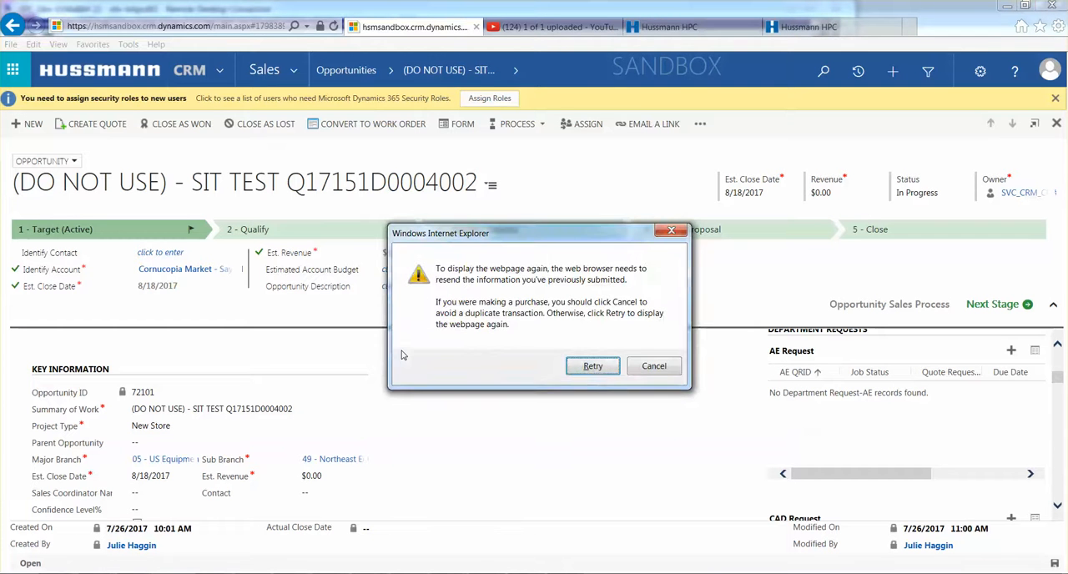
left_click(593, 367)
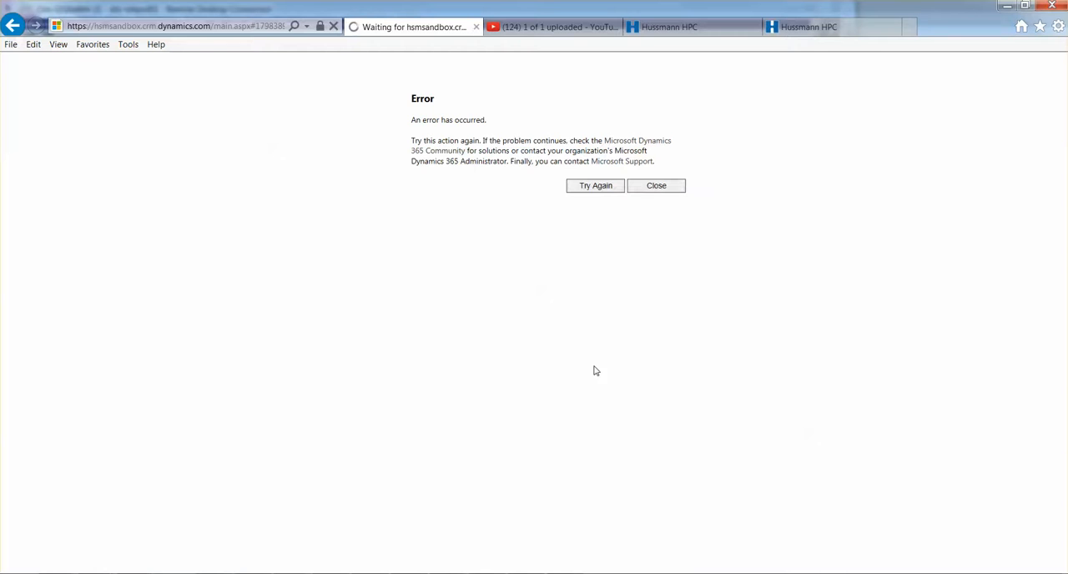
left_click(594, 187)
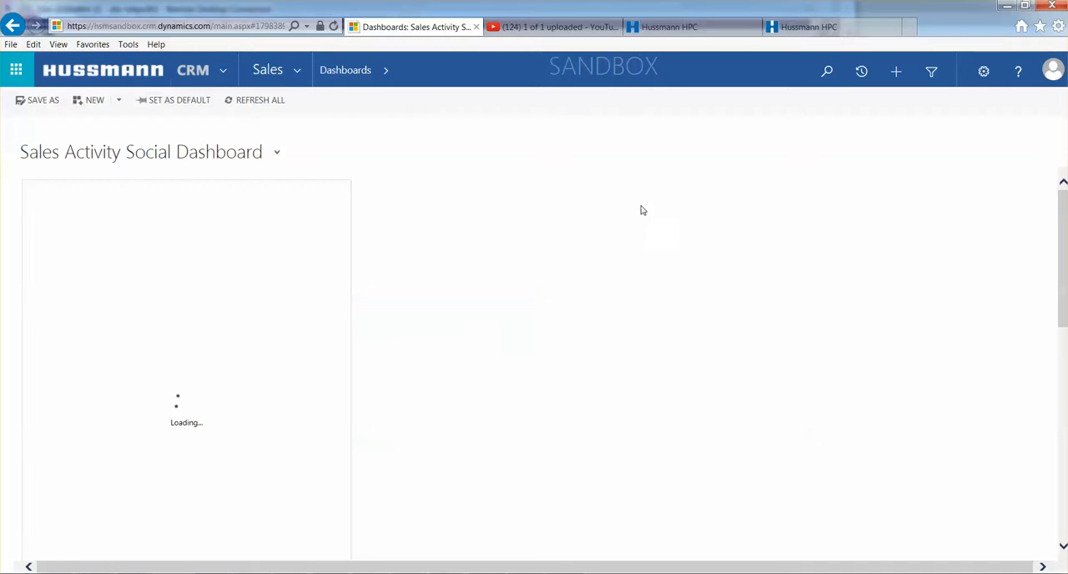
Search CRM for 72101 and open the matching Cornucopia Market opportunity
left_click(827, 73)
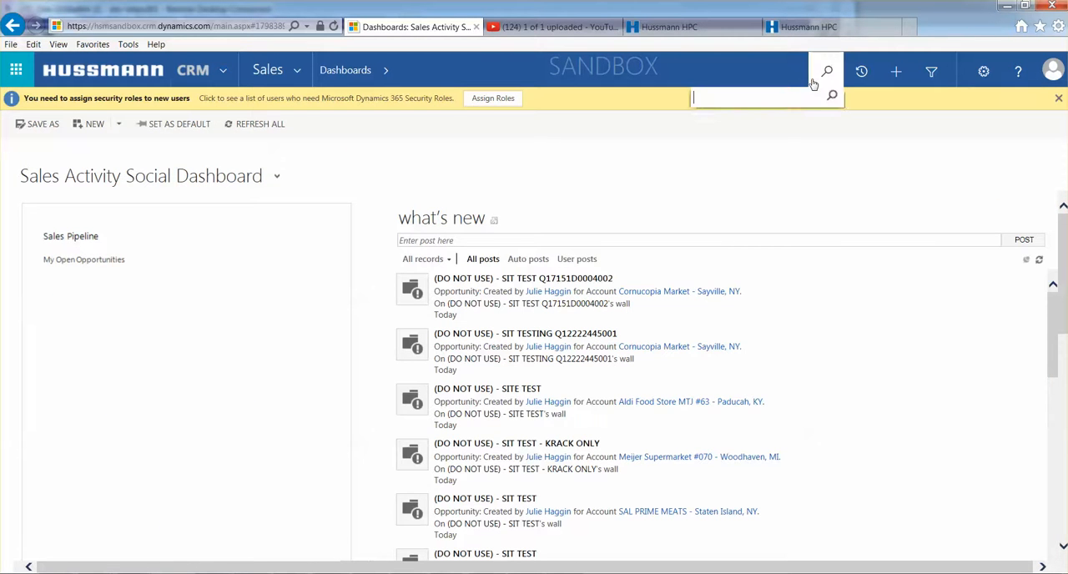
type("72101")
key("Return")
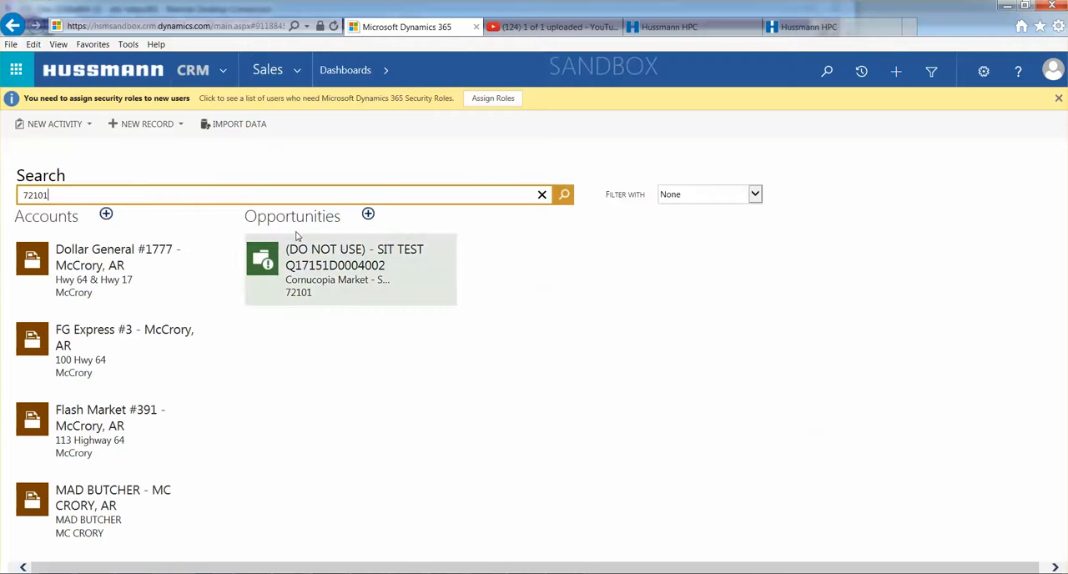
left_click(319, 273)
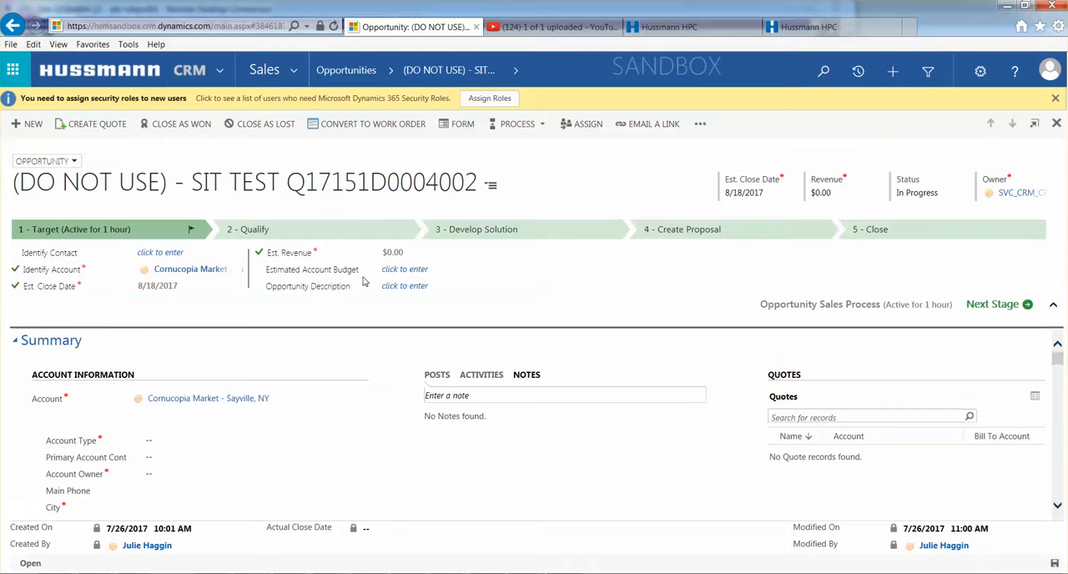
Look through the opportunity form and open the opportunity's related Line Items
scroll(355, 396, "down", 5)
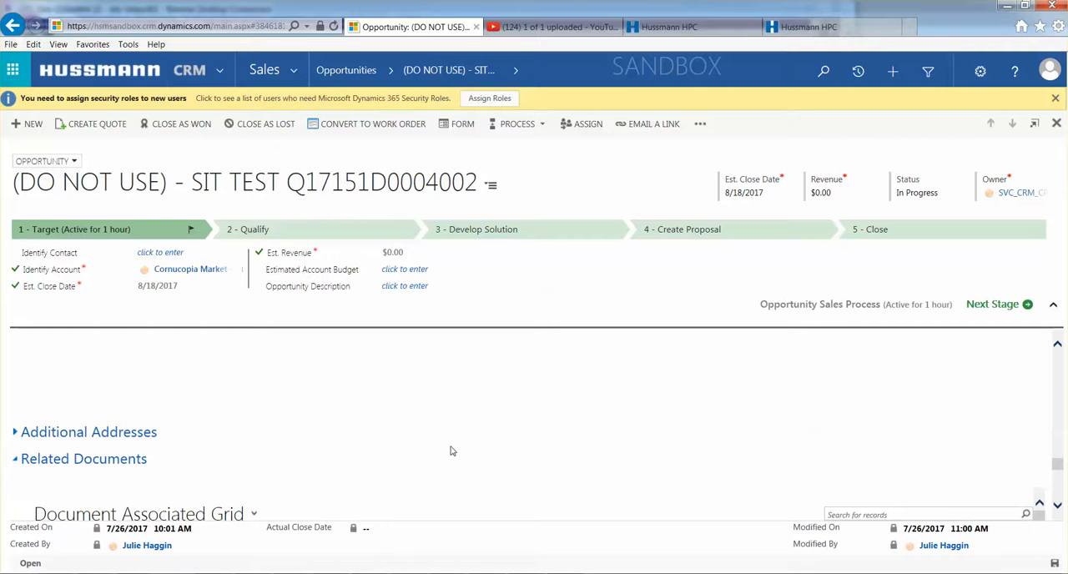
left_click_drag(1057, 467, 1057, 354)
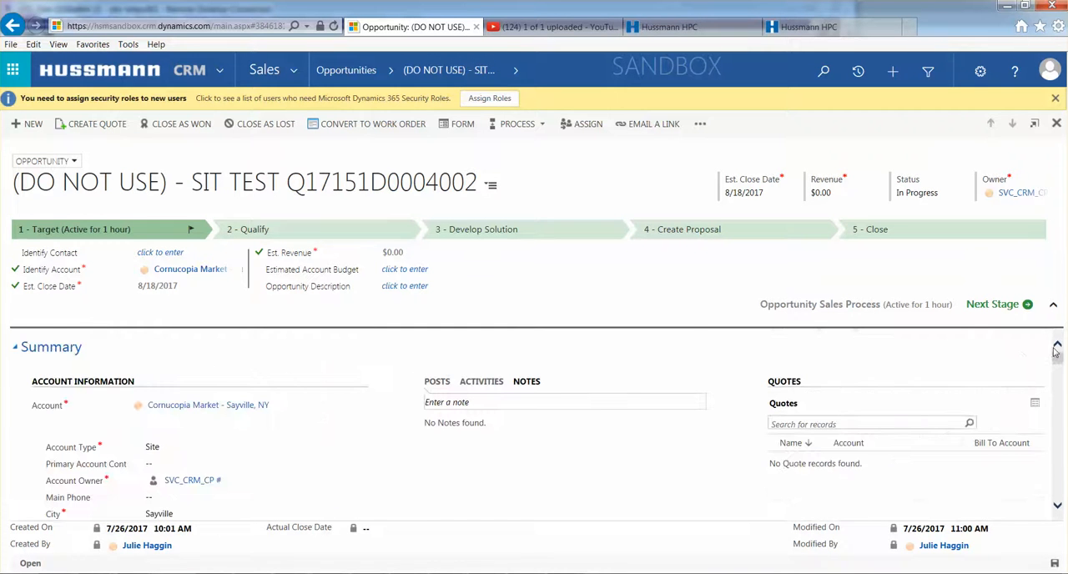
left_click(516, 71)
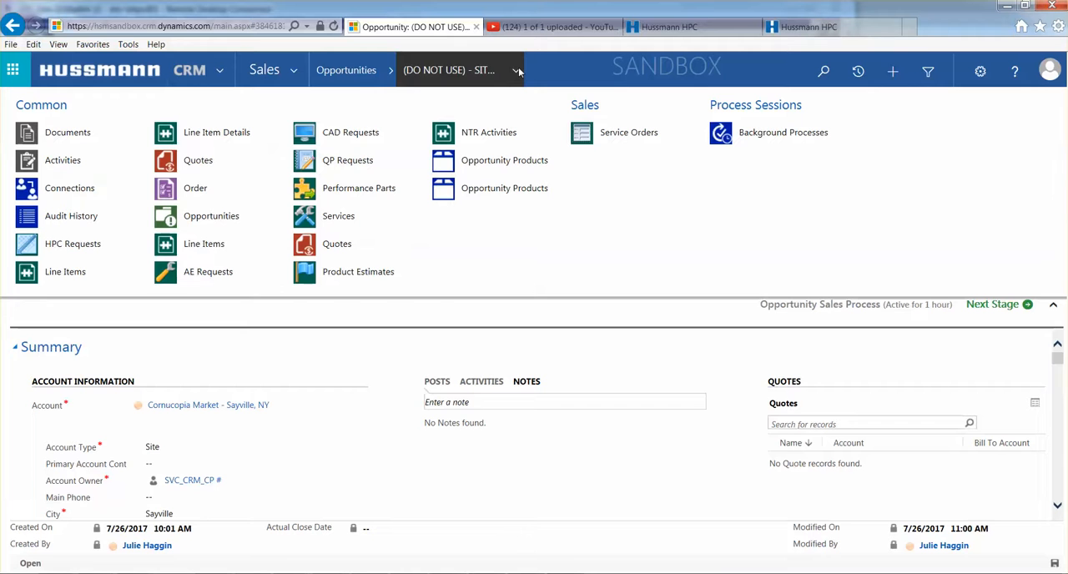
left_click(221, 248)
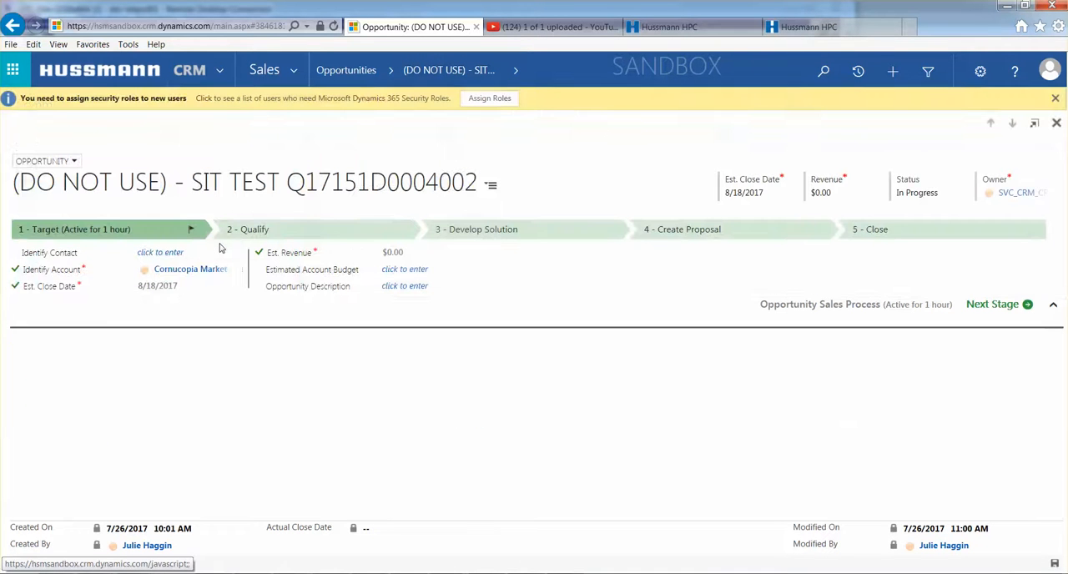